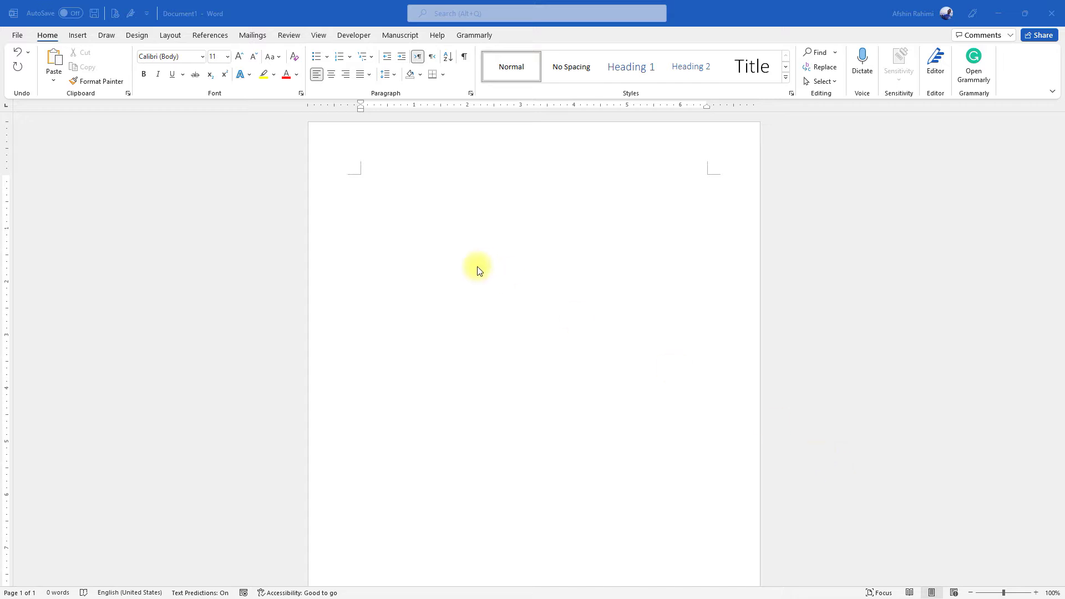
Add the stock image of eight bamboo toothbrushes to the blank page.
{"action": "left_click", "coordinate": [78, 35]}
{"action": "left_click", "coordinate": [137, 75]}
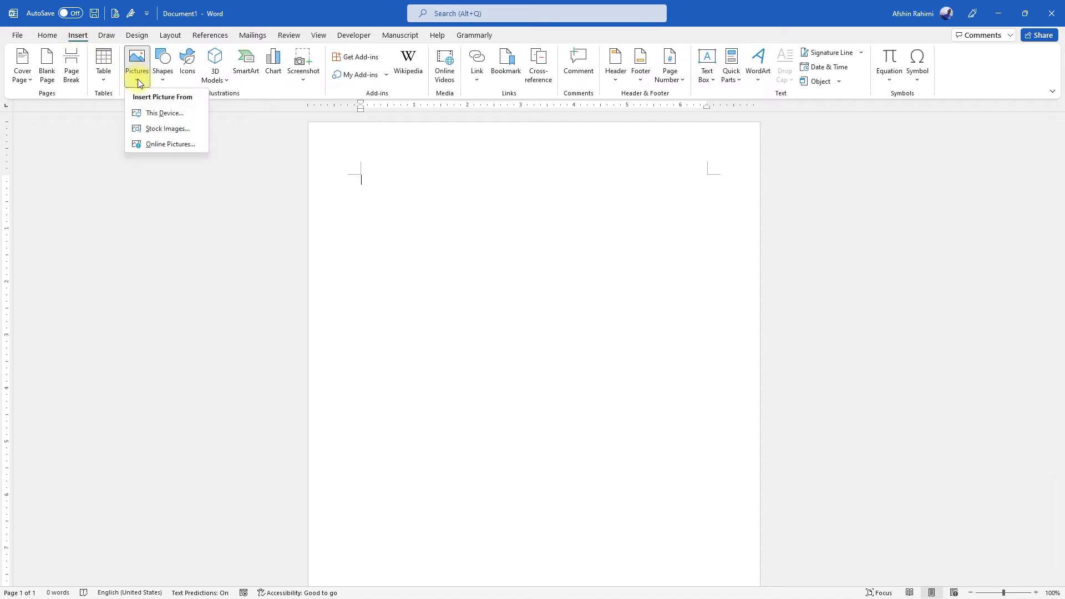
{"action": "left_click", "coordinate": [159, 131]}
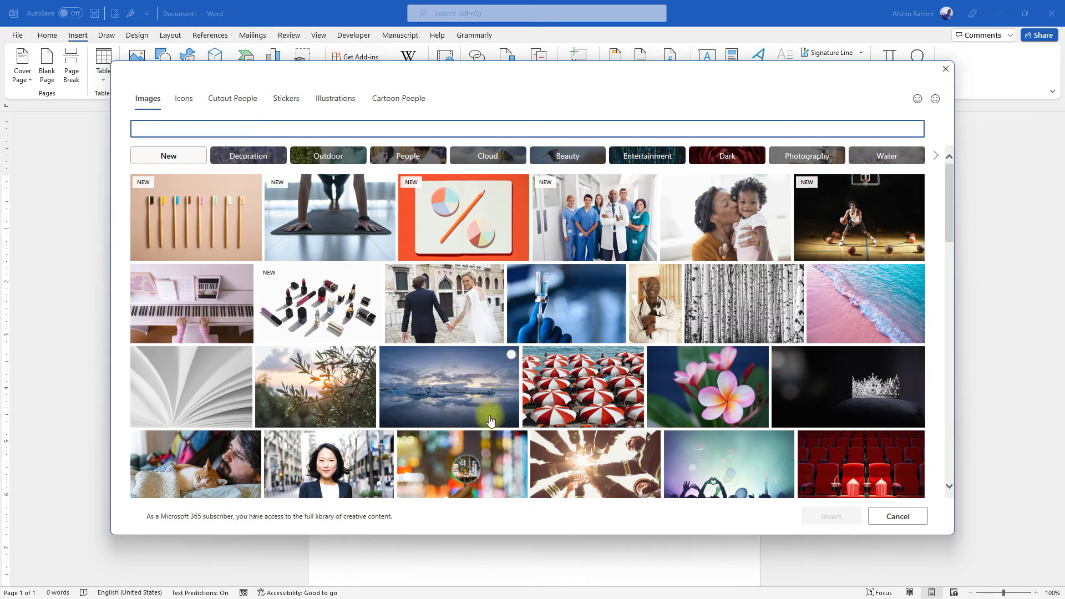
{"action": "left_click", "coordinate": [204, 228]}
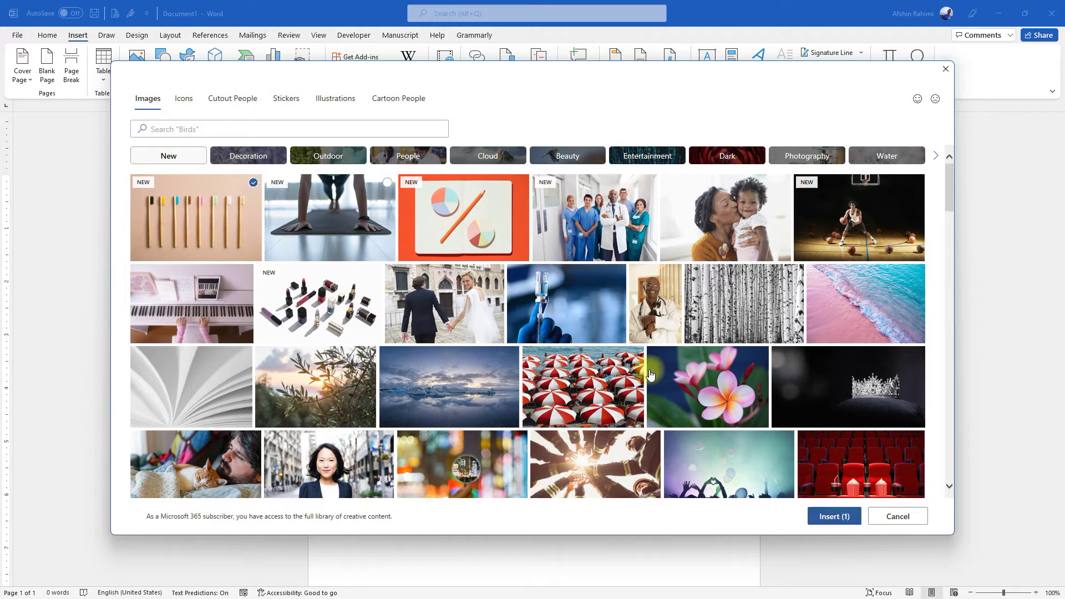
{"action": "left_click", "coordinate": [827, 518]}
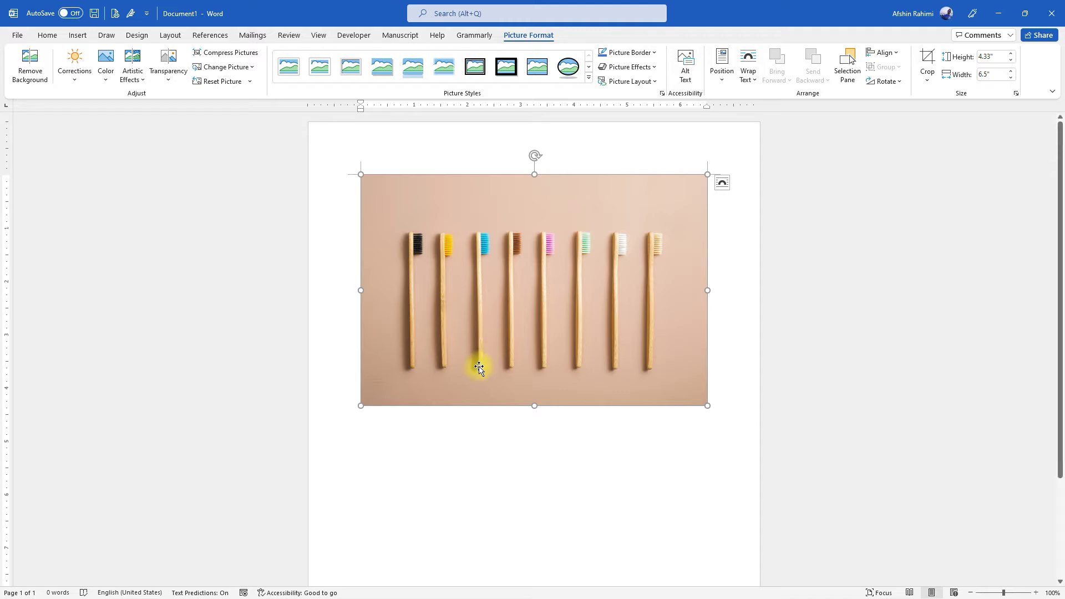
Bring up the context menu on the downloaded toothbrush photo.
{"action": "right_click", "coordinate": [466, 328]}
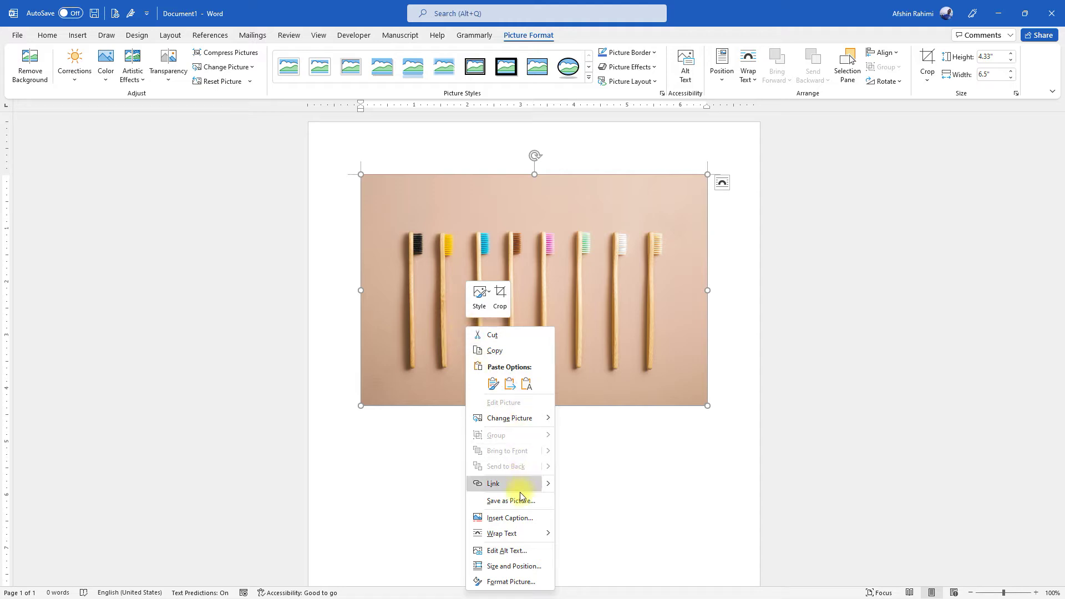
Open the photo's caption settings, keep position Below selected item, and start a new label.
{"action": "left_click", "coordinate": [509, 520]}
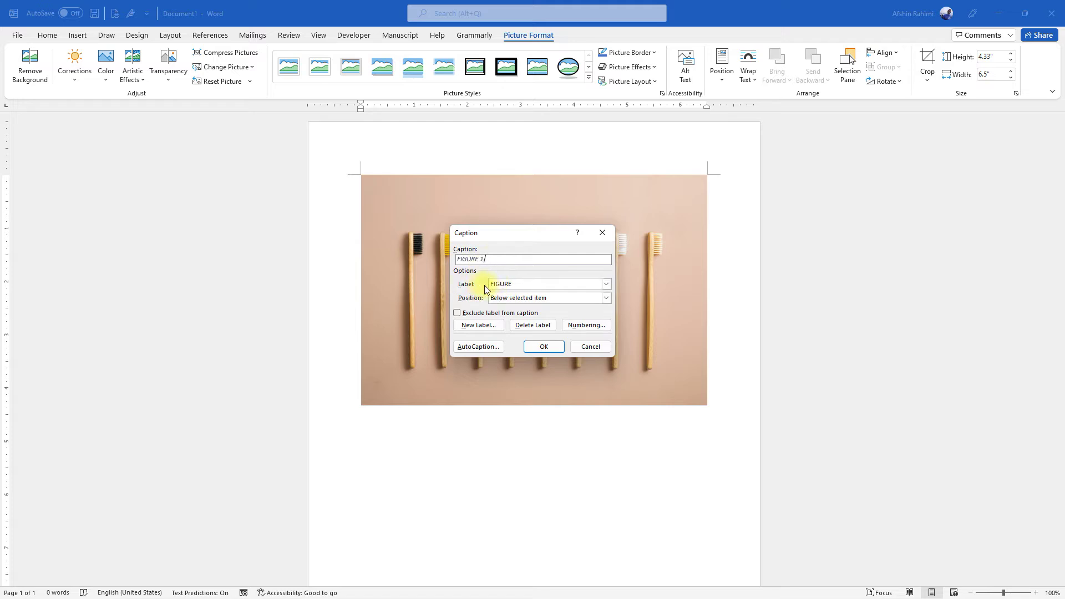
{"action": "left_click", "coordinate": [605, 286]}
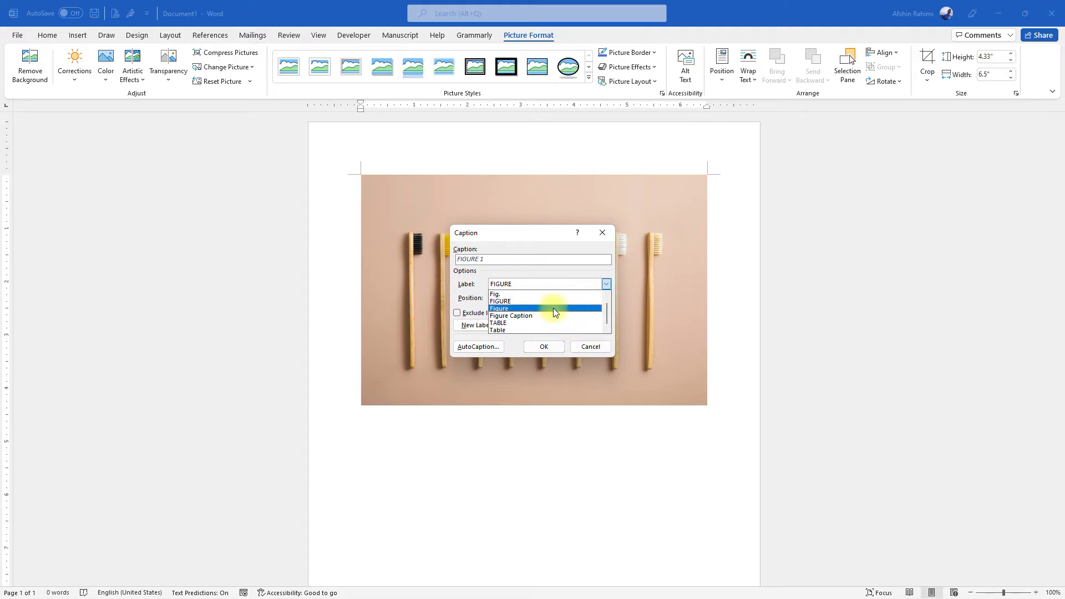
{"action": "left_click", "coordinate": [607, 286]}
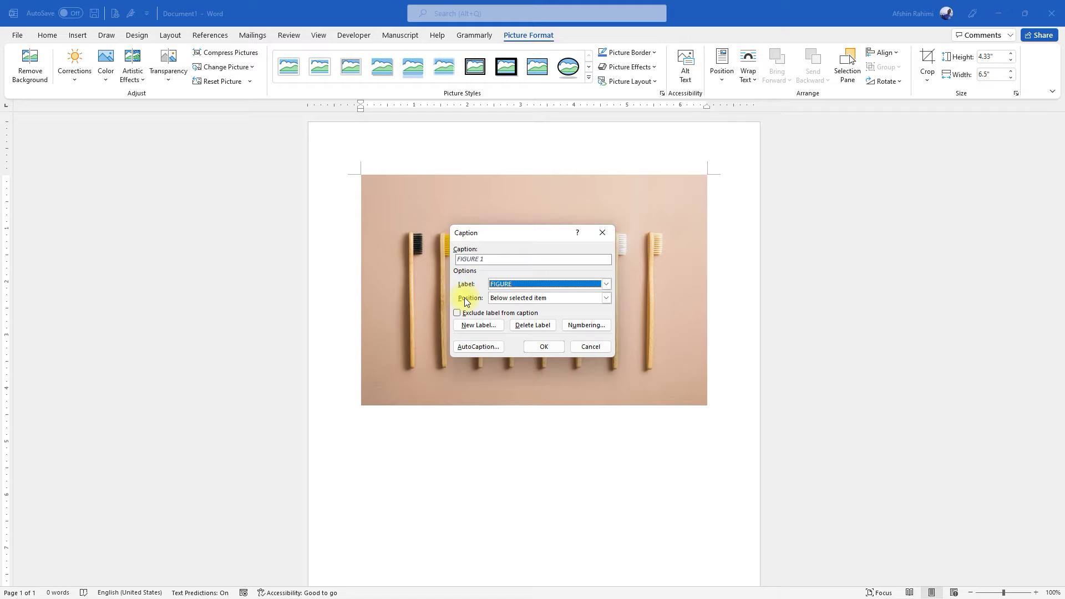
{"action": "left_click", "coordinate": [524, 299]}
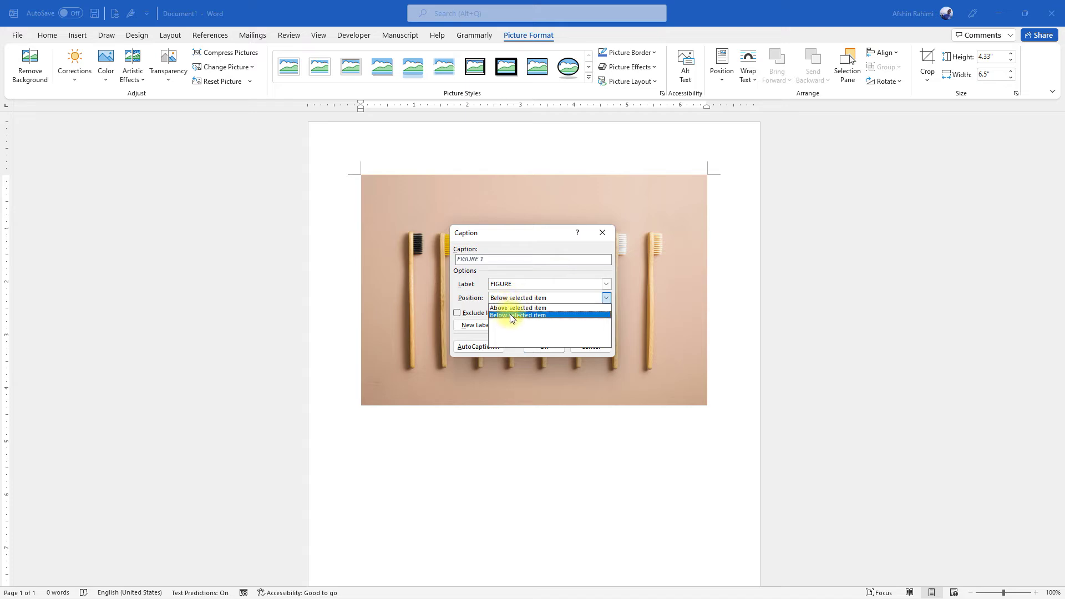
{"action": "left_click", "coordinate": [510, 317]}
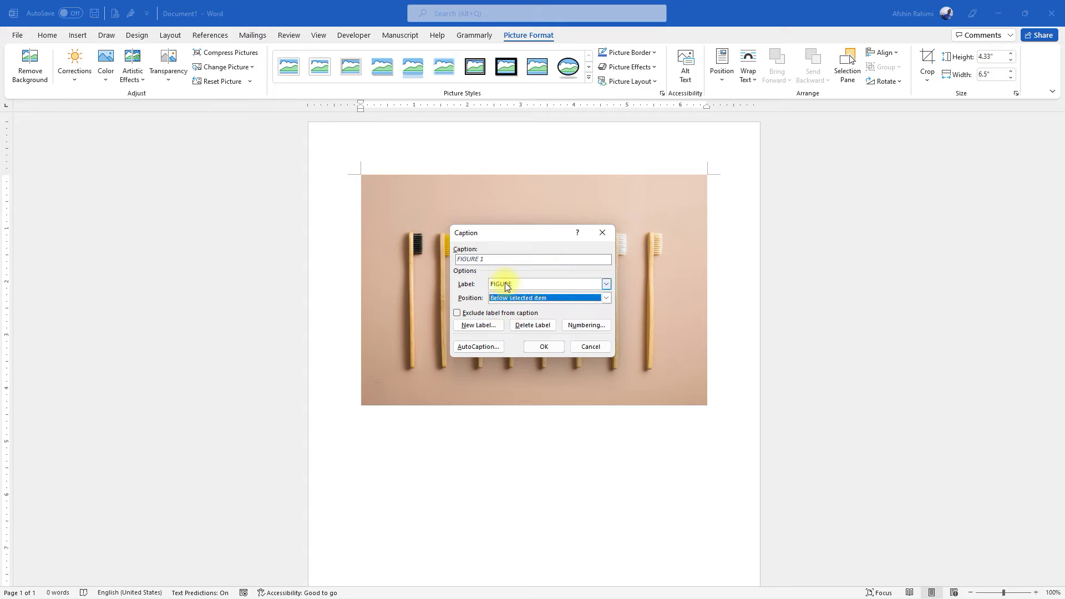
{"action": "left_click", "coordinate": [502, 260]}
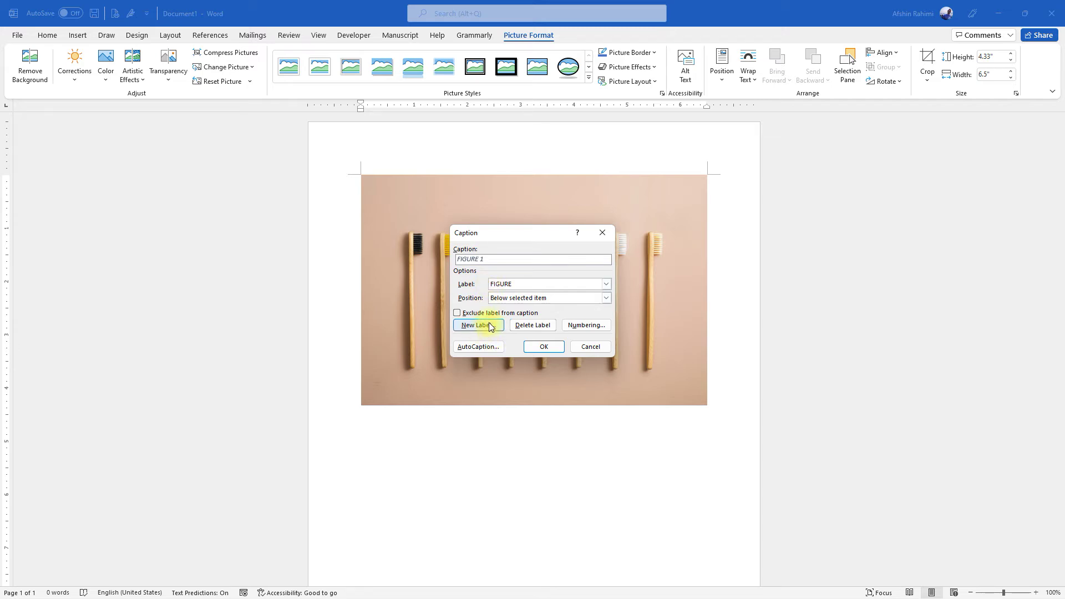
{"action": "left_click", "coordinate": [475, 326]}
{"action": "type", "text": "Photo"}
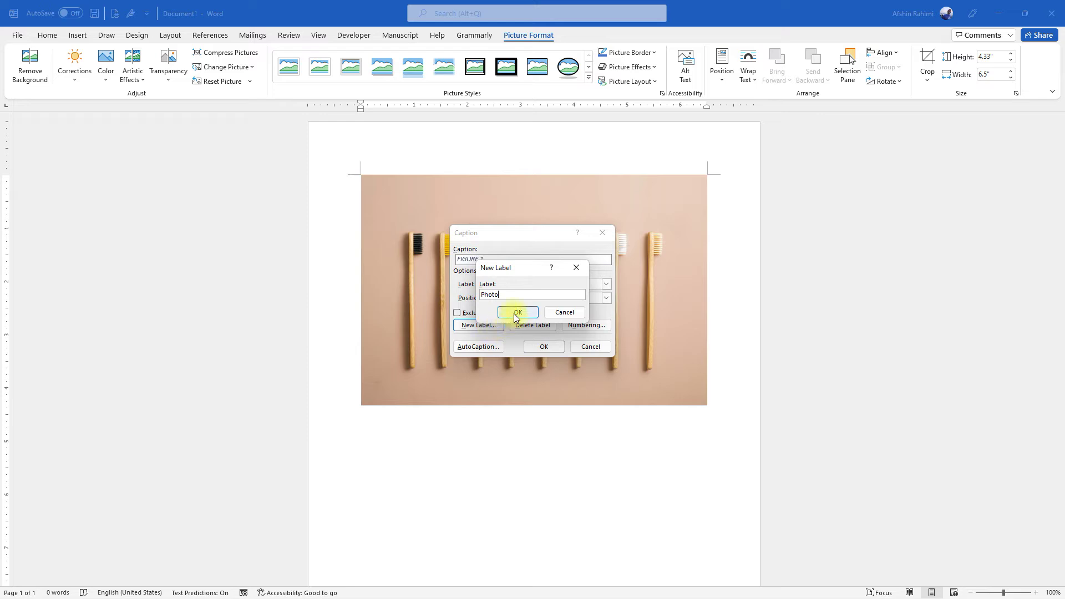
Create the 'Photo' label and select it so the caption previews 'Photo 1'.
{"action": "left_click", "coordinate": [513, 314]}
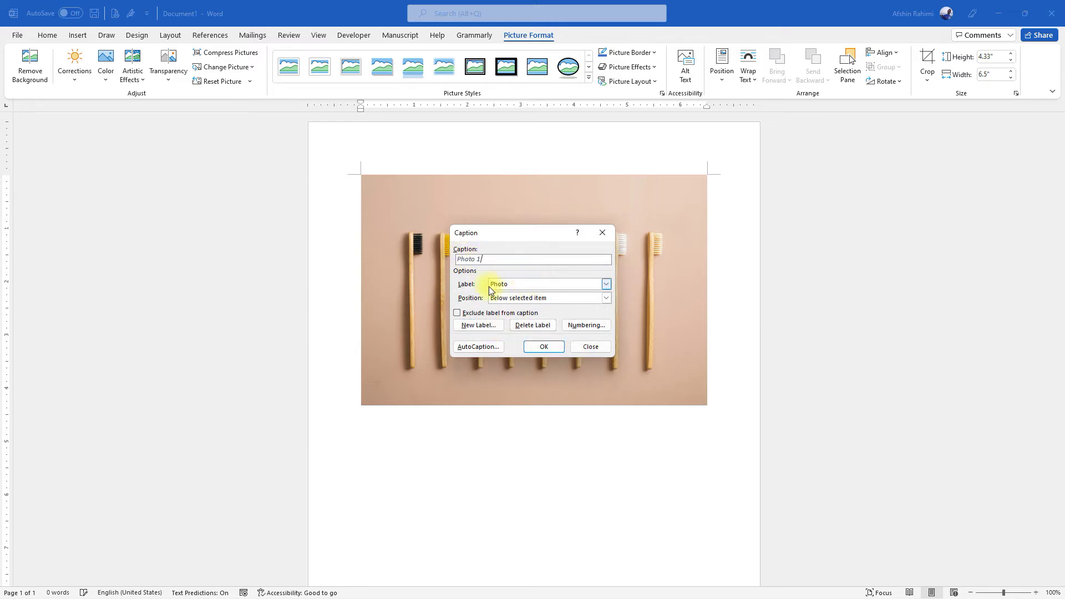
{"action": "left_click", "coordinate": [511, 284]}
{"action": "left_click", "coordinate": [511, 284]}
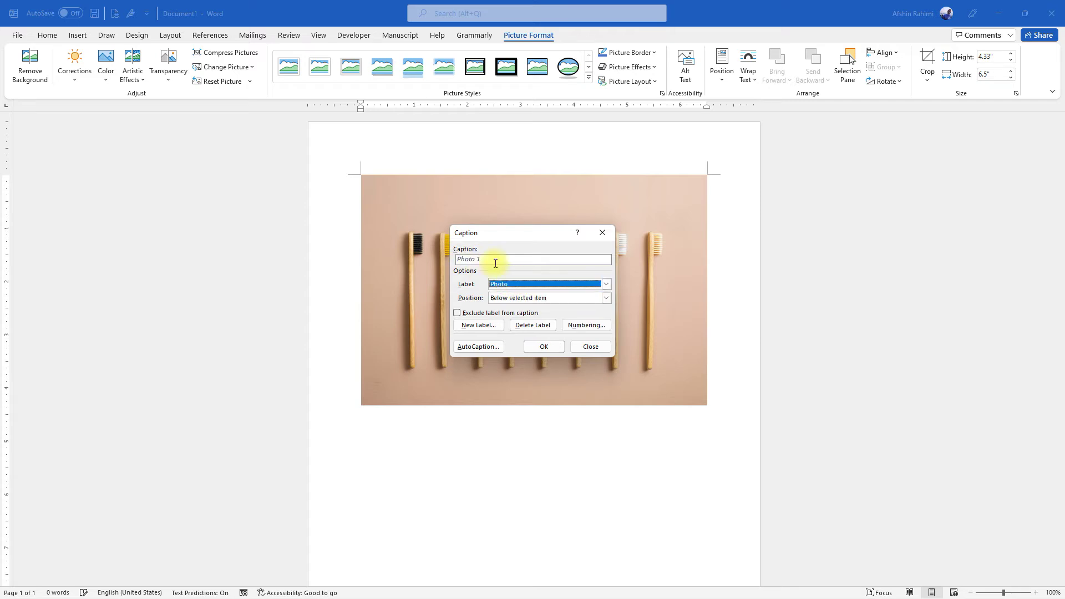
{"action": "left_click", "coordinate": [496, 260]}
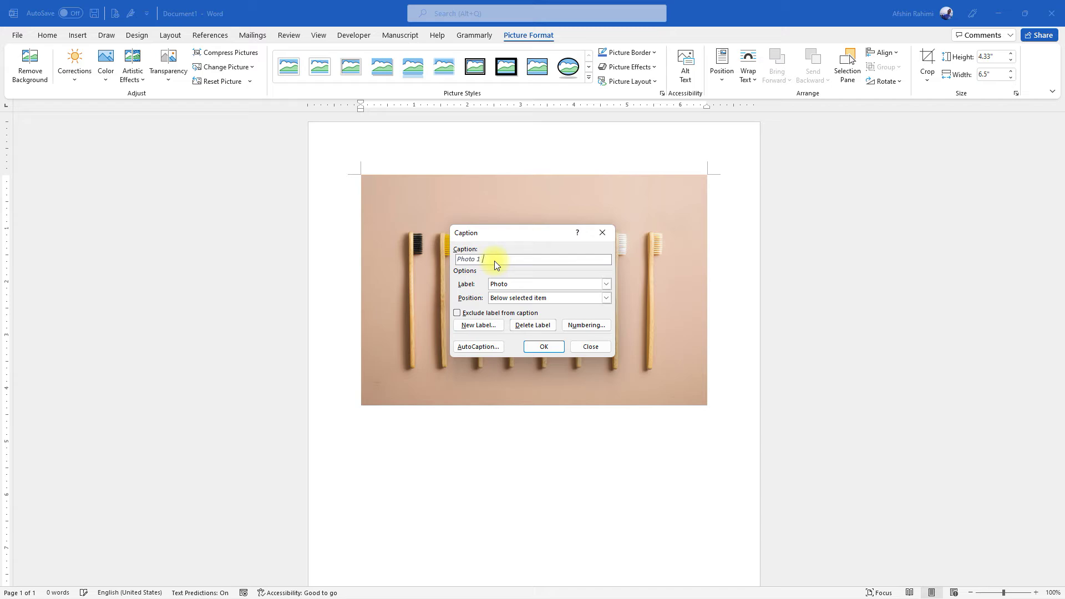
{"action": "type", "text": "Image of mul"}
{"action": "type", "text": "tiple b"}
{"action": "type", "text": "rushes"}
Add 'Image of multiple brushes' after 'Photo 1' and insert the caption.
{"action": "left_click", "coordinate": [546, 348]}
{"action": "left_click", "coordinate": [534, 348]}
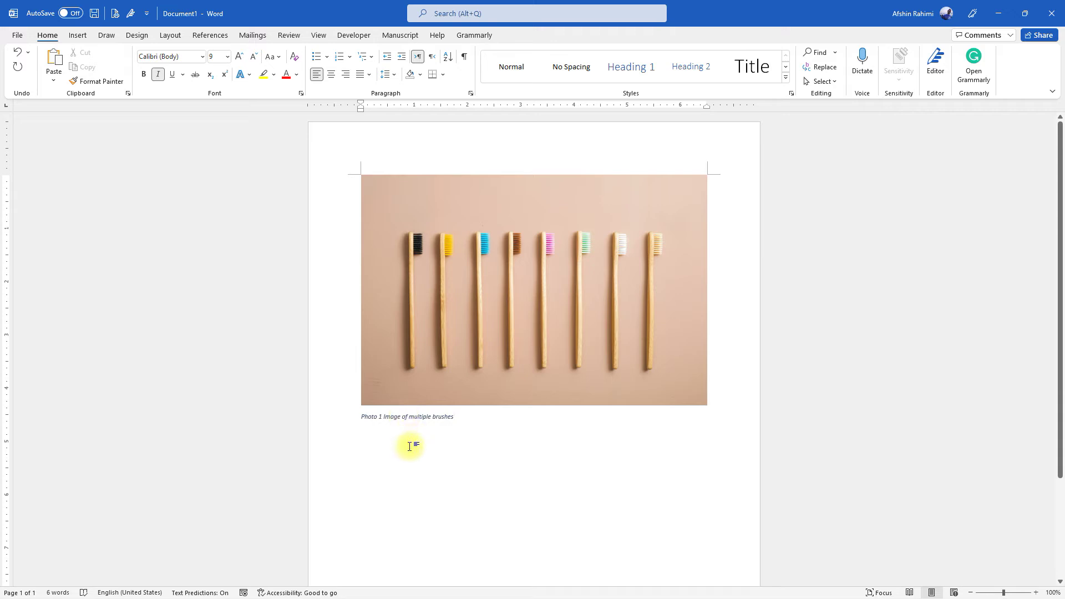
{"action": "left_click", "coordinate": [385, 439]}
{"action": "left_click", "coordinate": [383, 417]}
{"action": "left_click", "coordinate": [358, 348]}
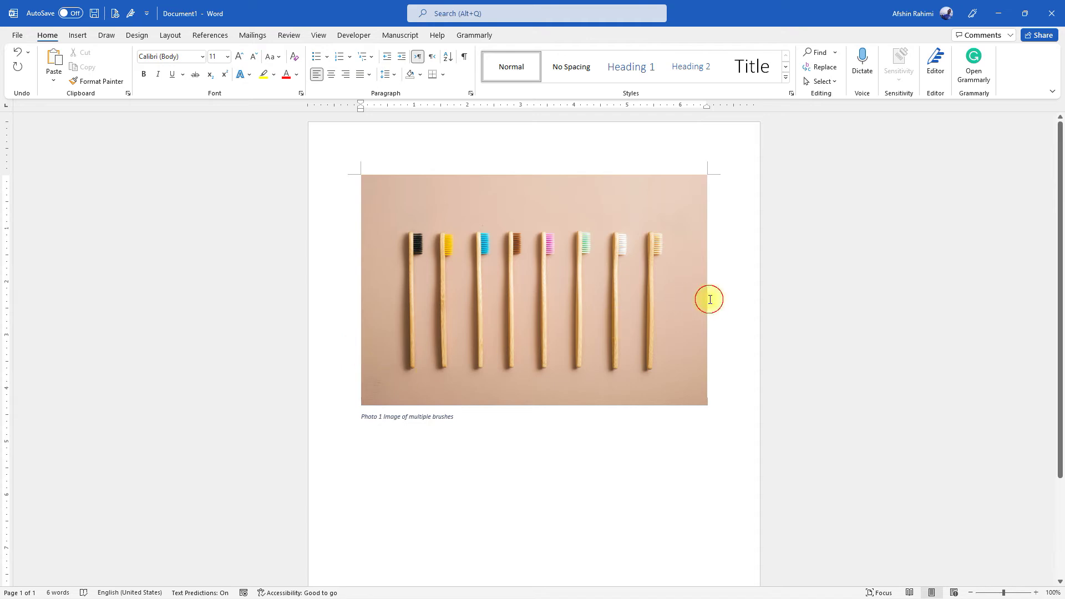
Add an empty line above the toothbrush photo and insert the hospital-doctors stock photo there.
{"action": "key", "text": "Home"}
{"action": "key", "text": "Return"}
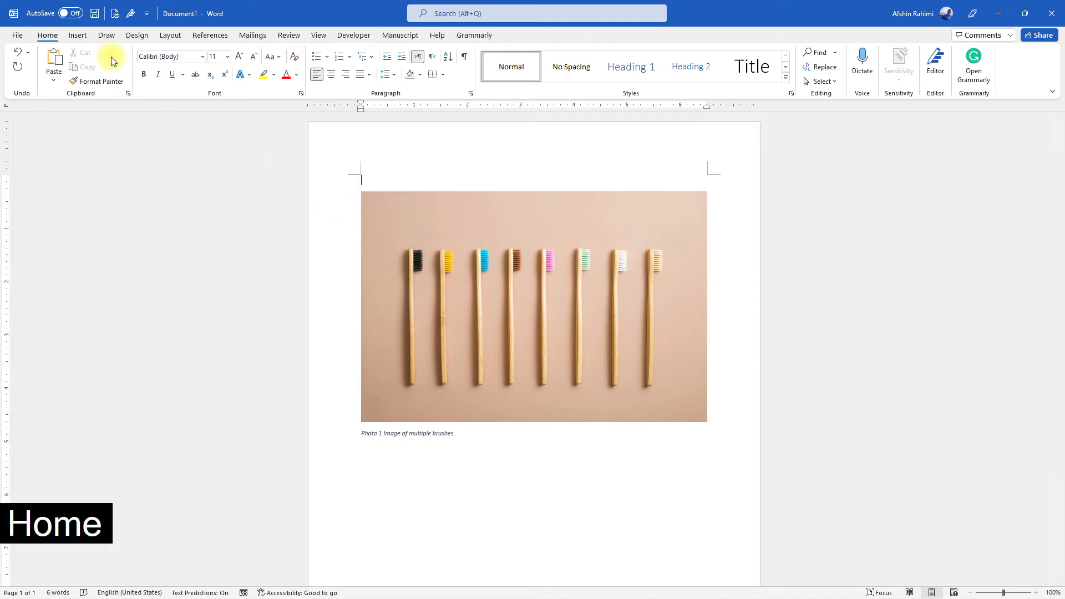
{"action": "left_click", "coordinate": [78, 36]}
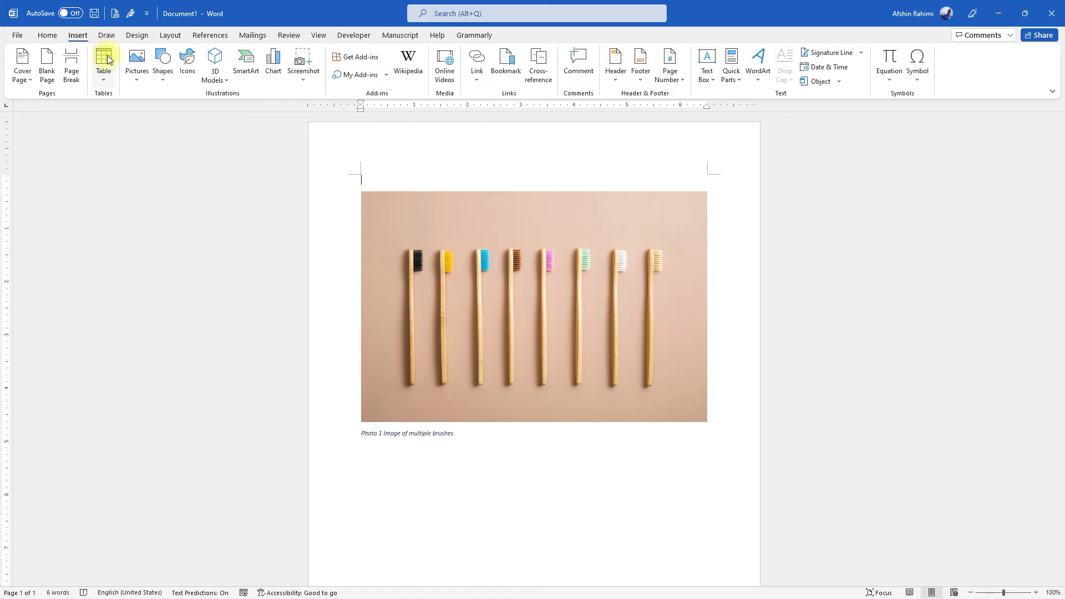
{"action": "left_click", "coordinate": [135, 84]}
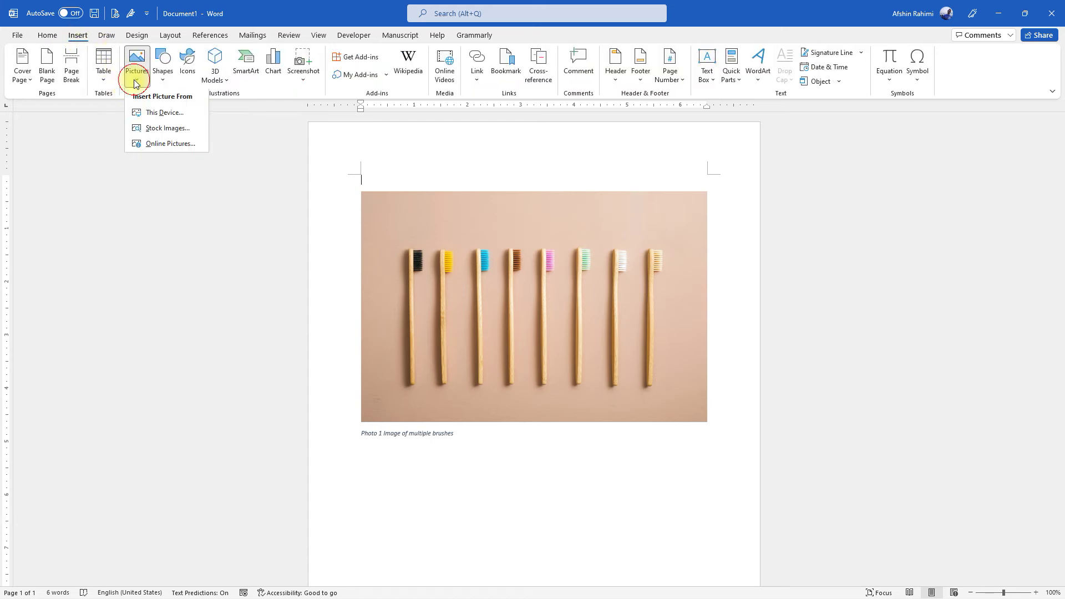
{"action": "left_click", "coordinate": [159, 128]}
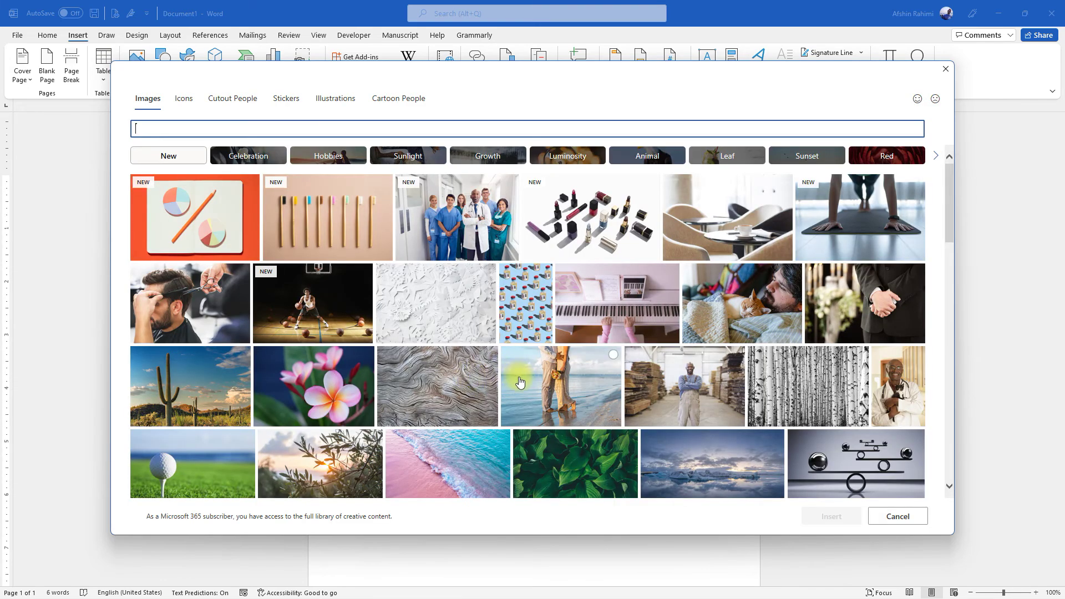
{"action": "left_click", "coordinate": [468, 220]}
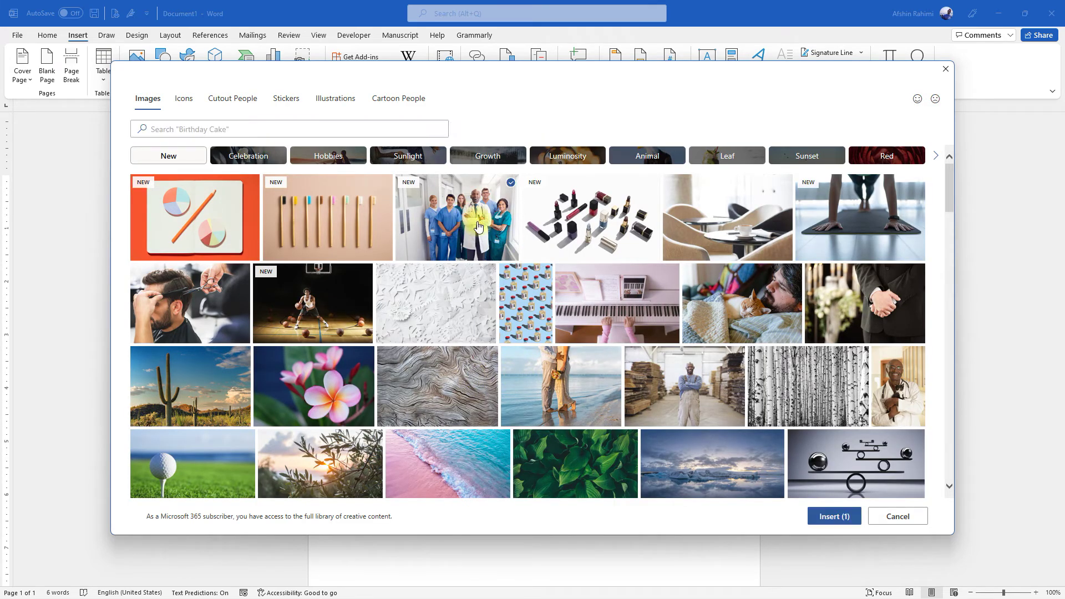
{"action": "left_click", "coordinate": [828, 517]}
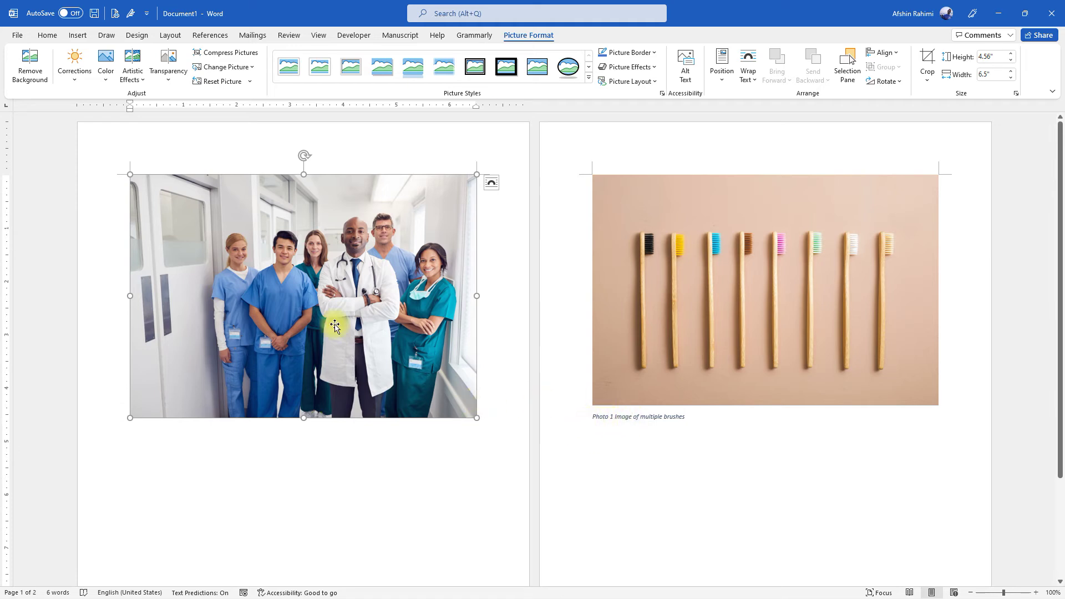
Add the caption 'Photo 1 Doctors at hospital' beneath the doctors photo.
{"action": "right_click", "coordinate": [258, 282]}
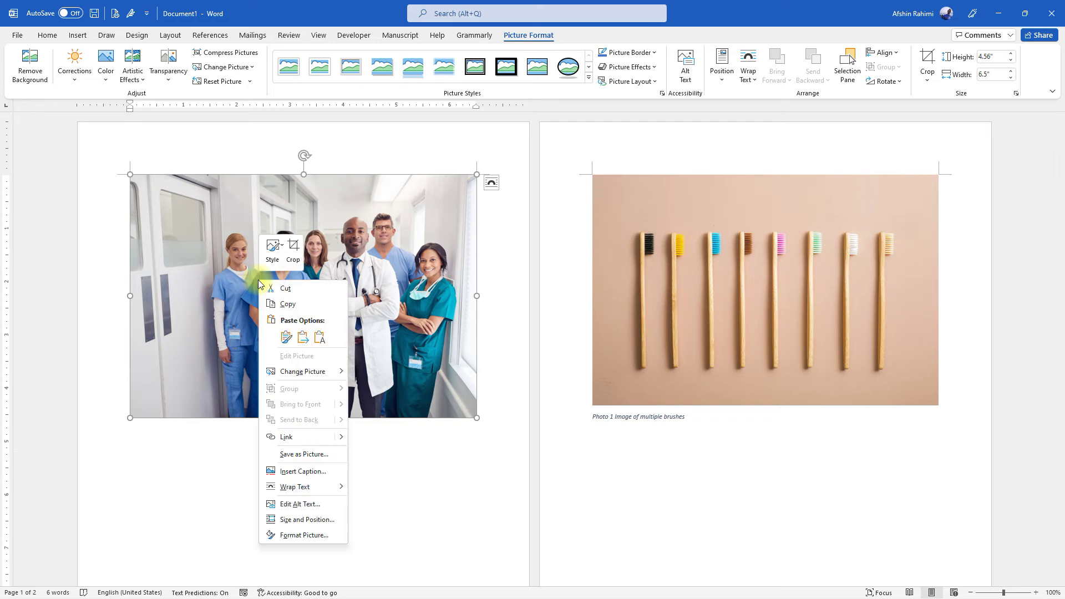
{"action": "left_click", "coordinate": [329, 473]}
{"action": "type", "text": "Photo 1 Doc"}
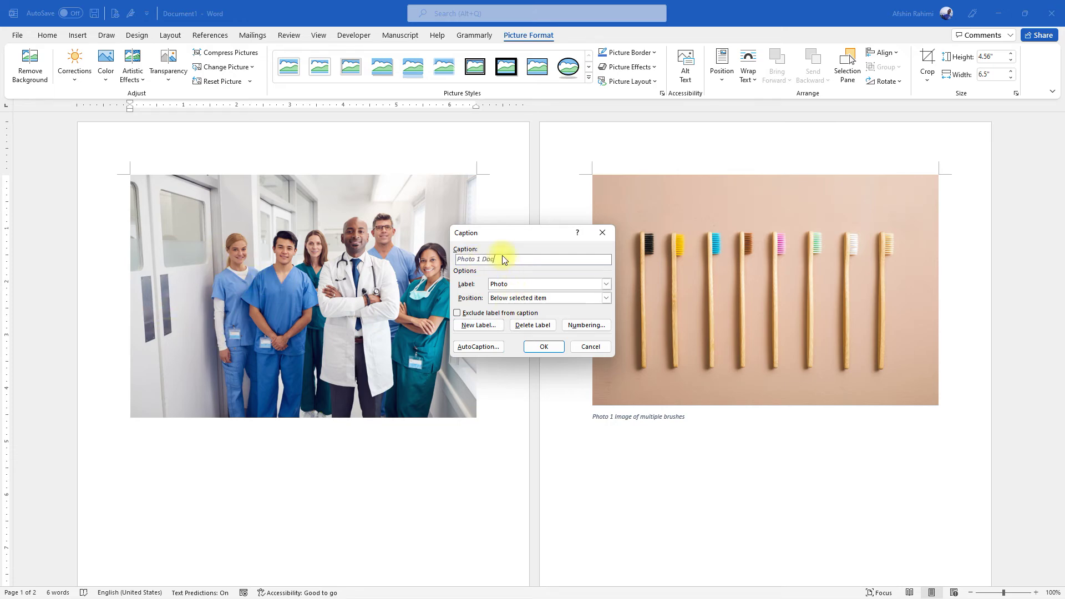
{"action": "type", "text": "tors at h"}
{"action": "type", "text": "os"}
{"action": "type", "text": "tal"}
{"action": "left_click", "coordinate": [538, 347]}
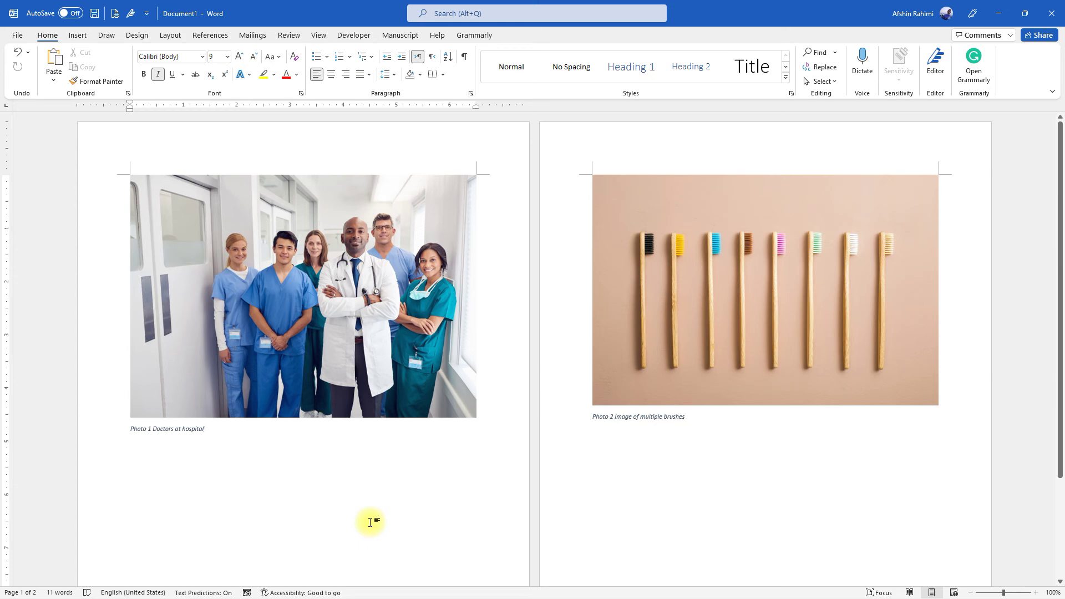
Place a 3-column, 4-row table beneath the Photo 1 caption and select it.
{"action": "left_click", "coordinate": [371, 522]}
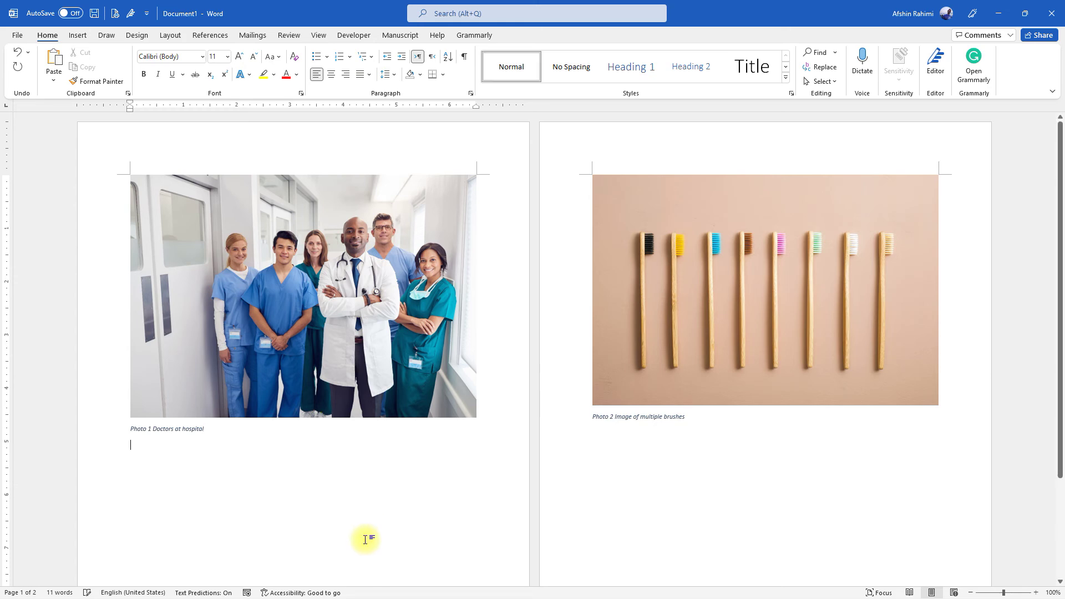
{"action": "left_click", "coordinate": [77, 36]}
{"action": "left_click", "coordinate": [104, 71]}
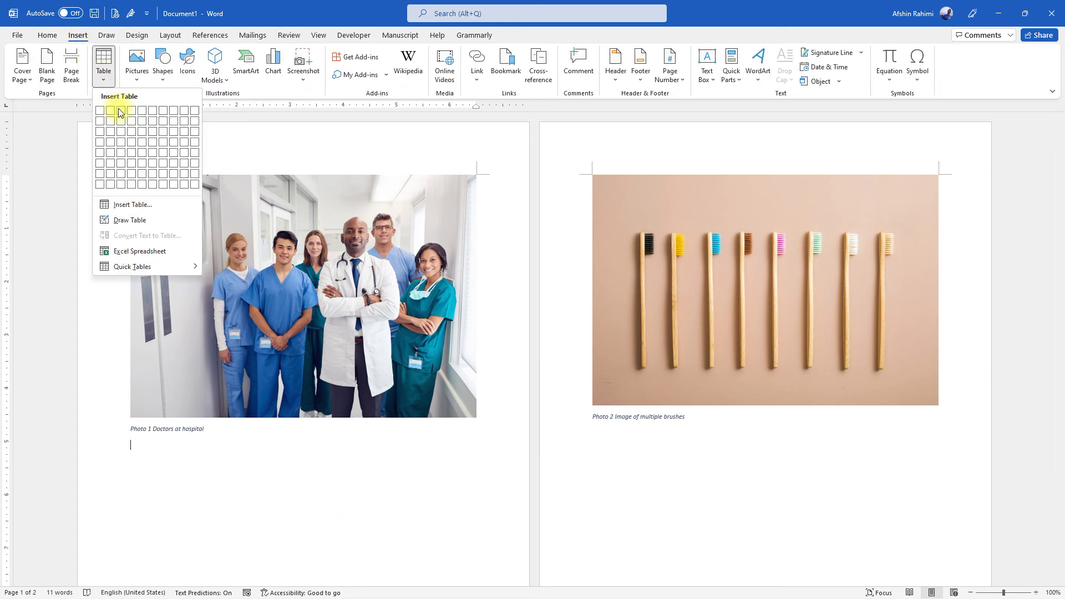
{"action": "left_click", "coordinate": [119, 146]}
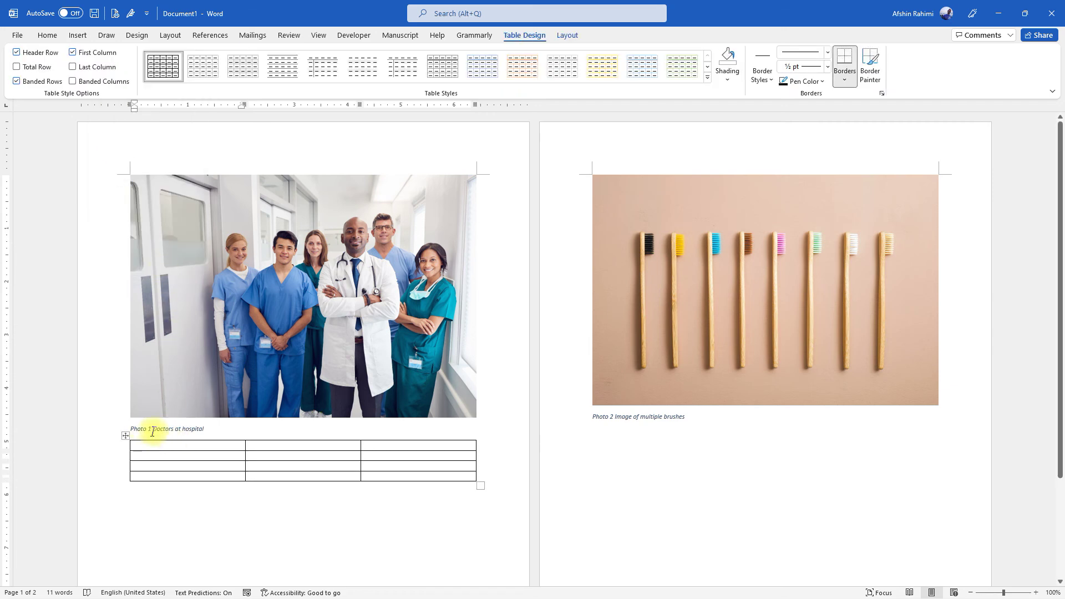
{"action": "left_click", "coordinate": [126, 436]}
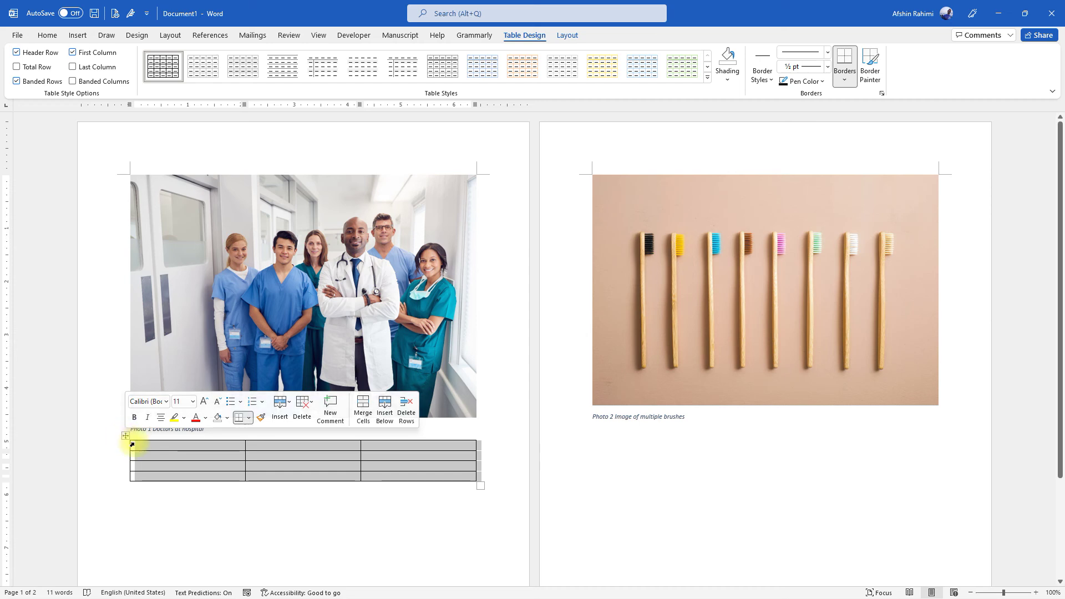
{"action": "left_click", "coordinate": [48, 36]}
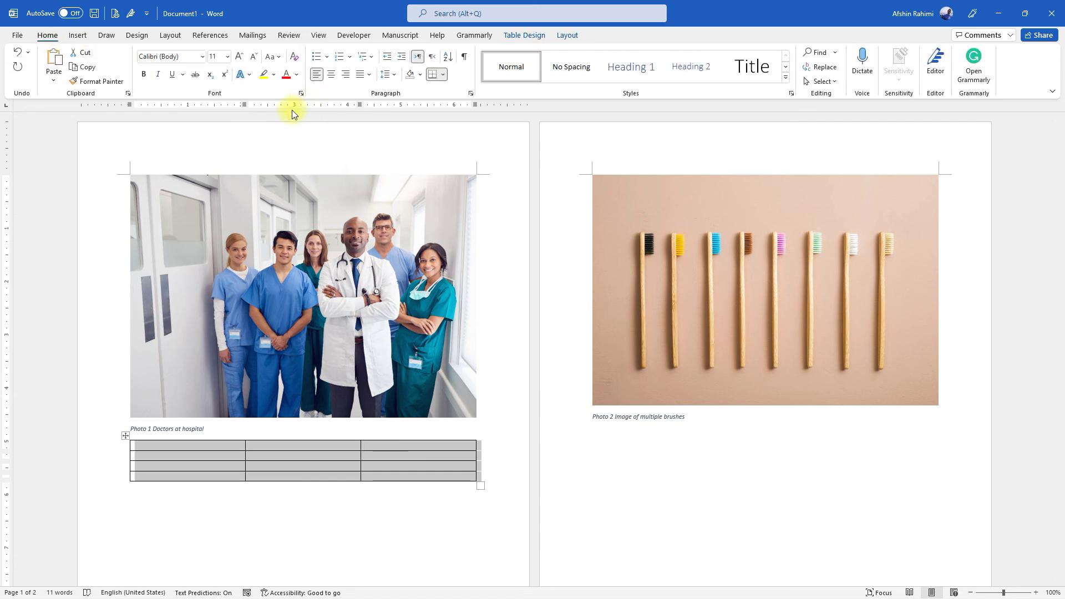
Caption the table above it with label Table and text 'Empty table to fill'.
{"action": "right_click", "coordinate": [128, 436]}
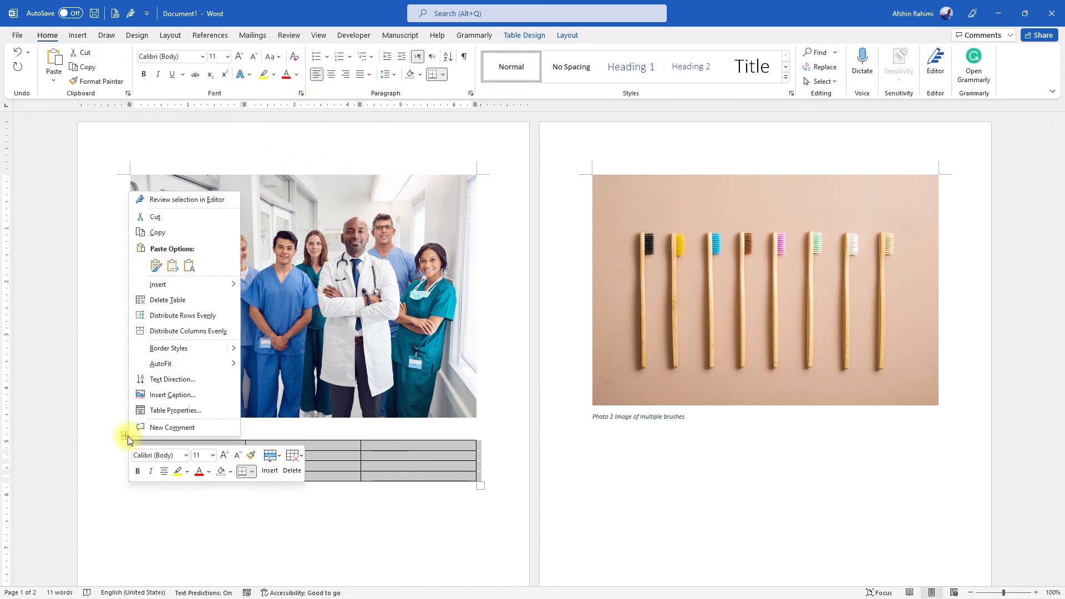
{"action": "left_click", "coordinate": [146, 396]}
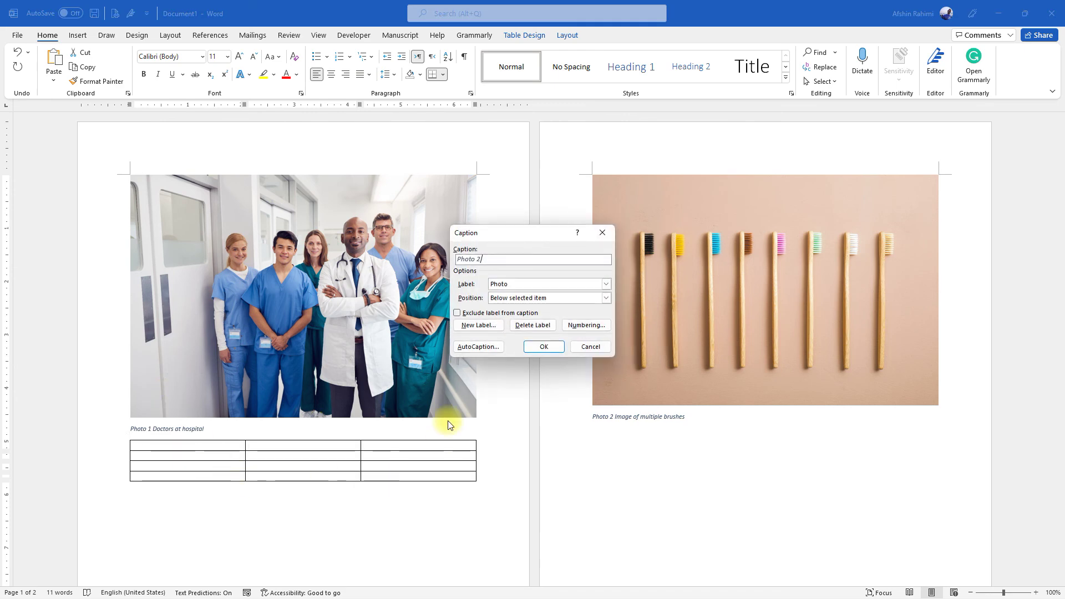
{"action": "left_click", "coordinate": [503, 298]}
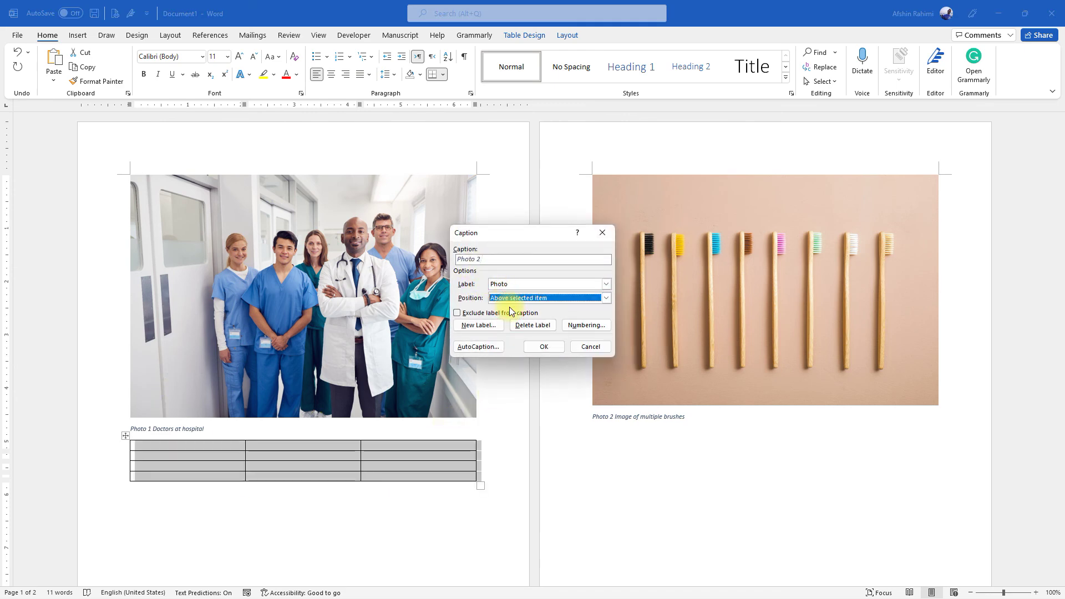
{"action": "left_click", "coordinate": [510, 309]}
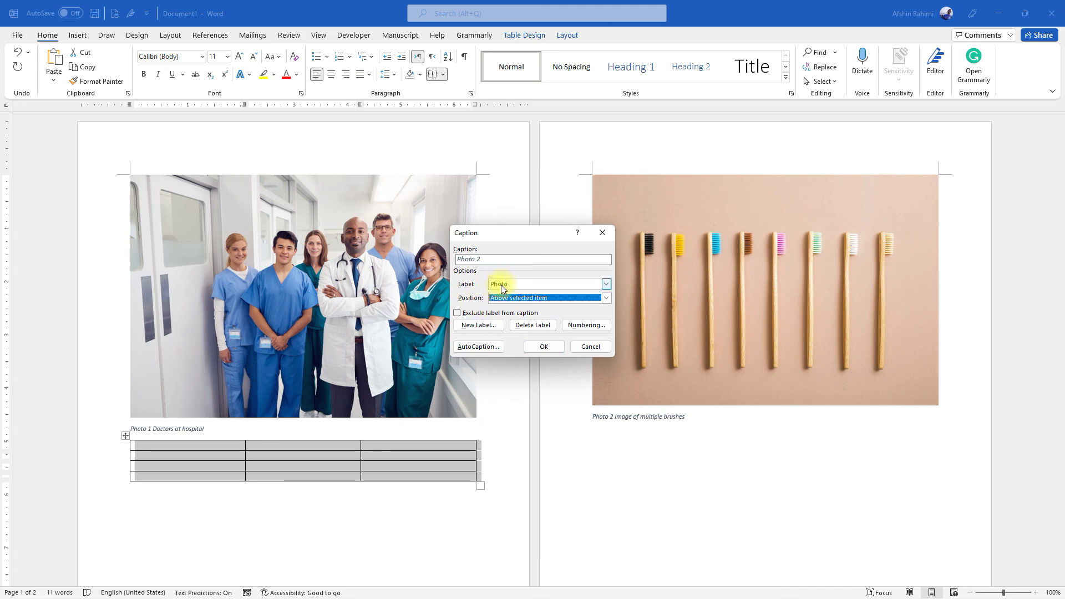
{"action": "left_click", "coordinate": [506, 284]}
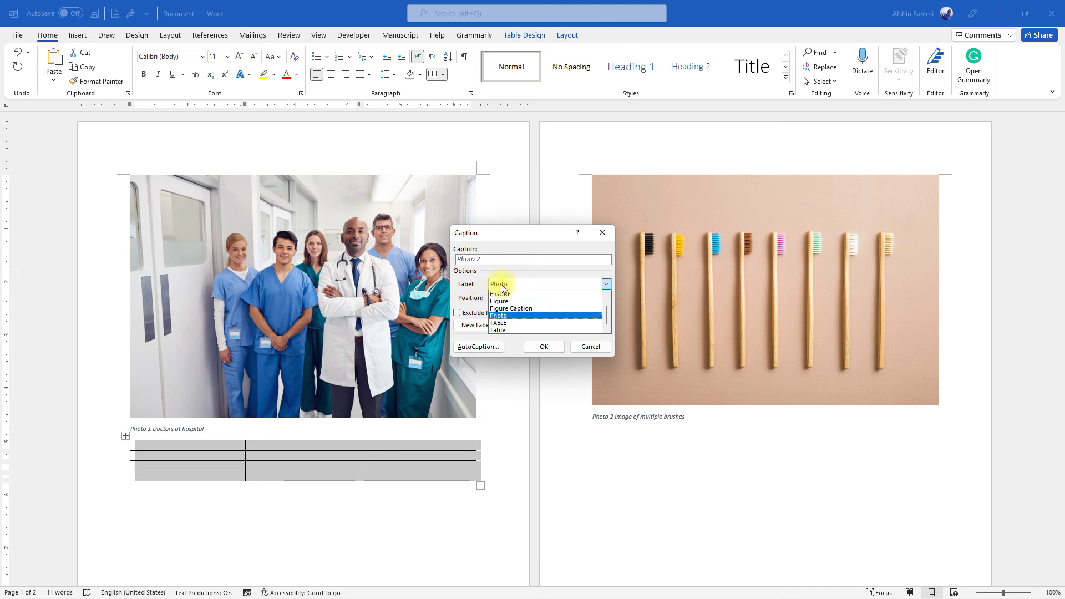
{"action": "left_click", "coordinate": [504, 331]}
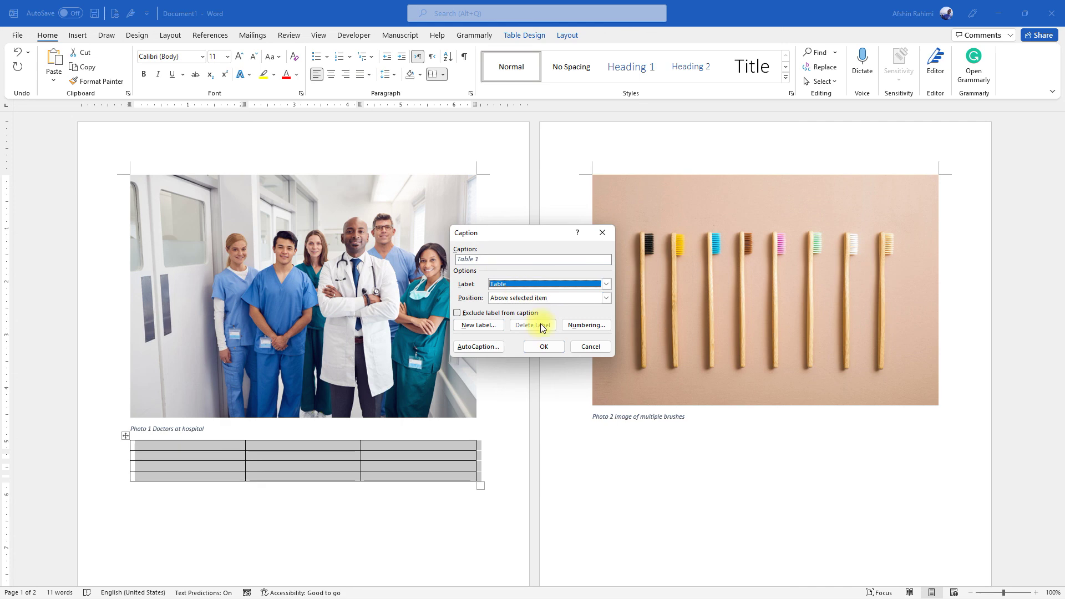
{"action": "left_click", "coordinate": [503, 260]}
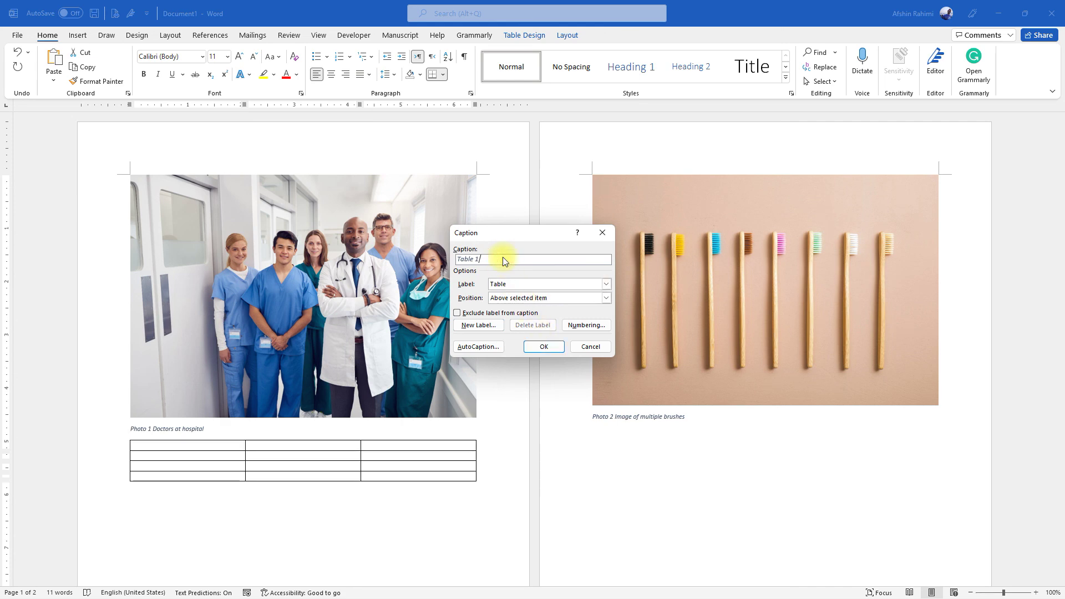
{"action": "type", "text": " Empty ta"}
{"action": "type", "text": "ble to fill"}
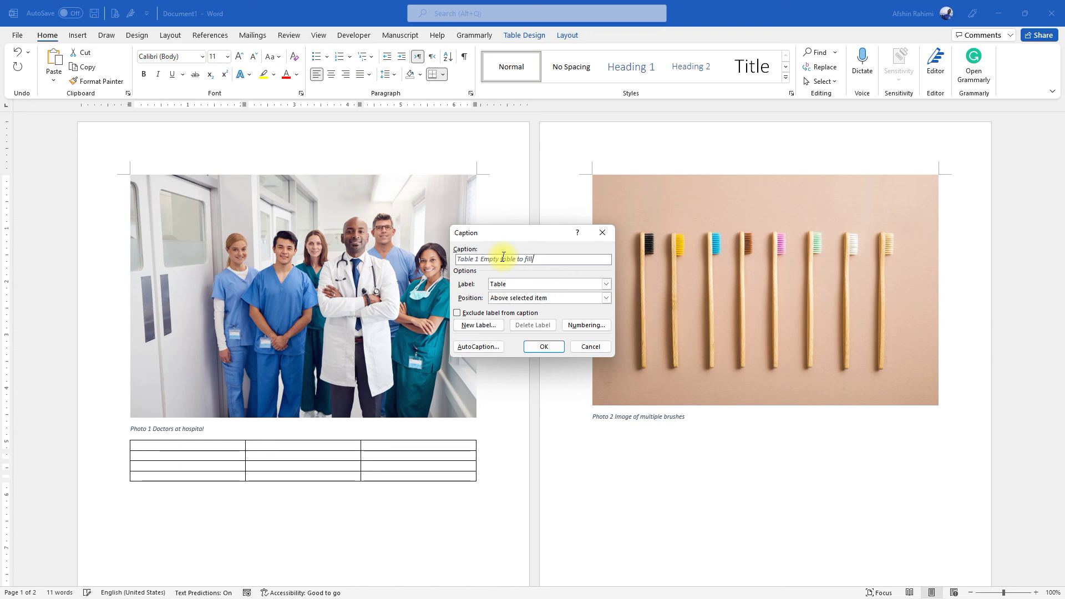
{"action": "left_click", "coordinate": [535, 347]}
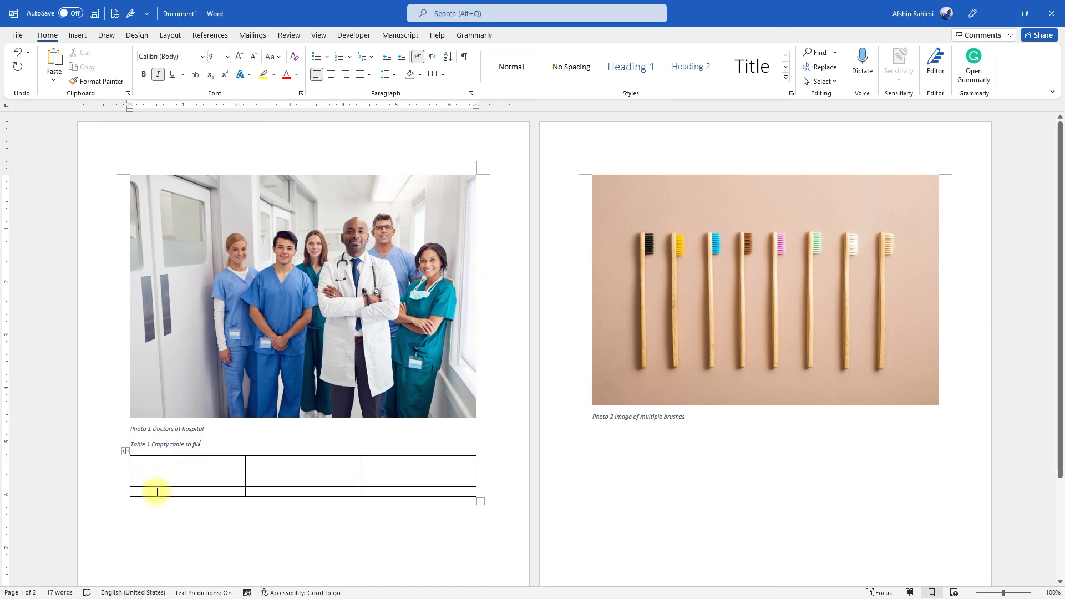
{"action": "left_click", "coordinate": [149, 444]}
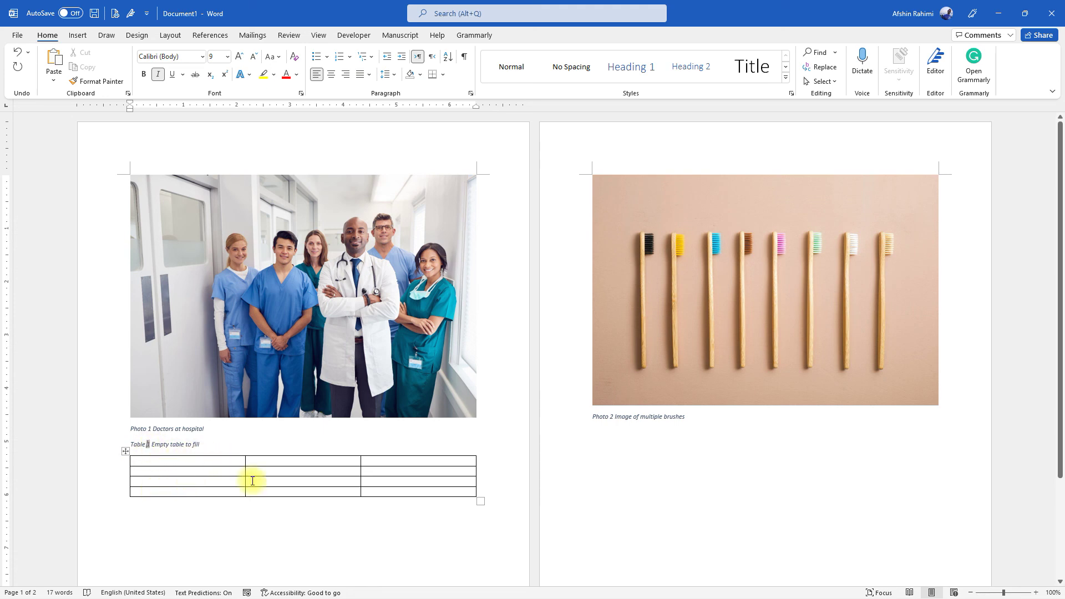